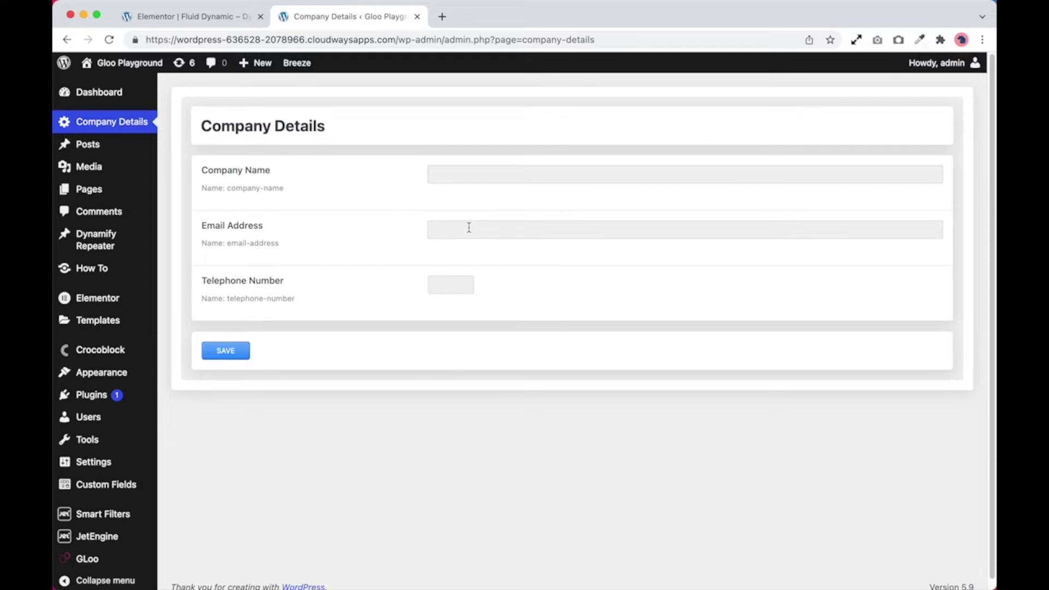
Step: Enter 'Acme Company' as company name, add the company e-mail and telephone number, and save
left_click(478, 177)
type("Acme Company")
key("Tab")
key("Tab")
type("020812")
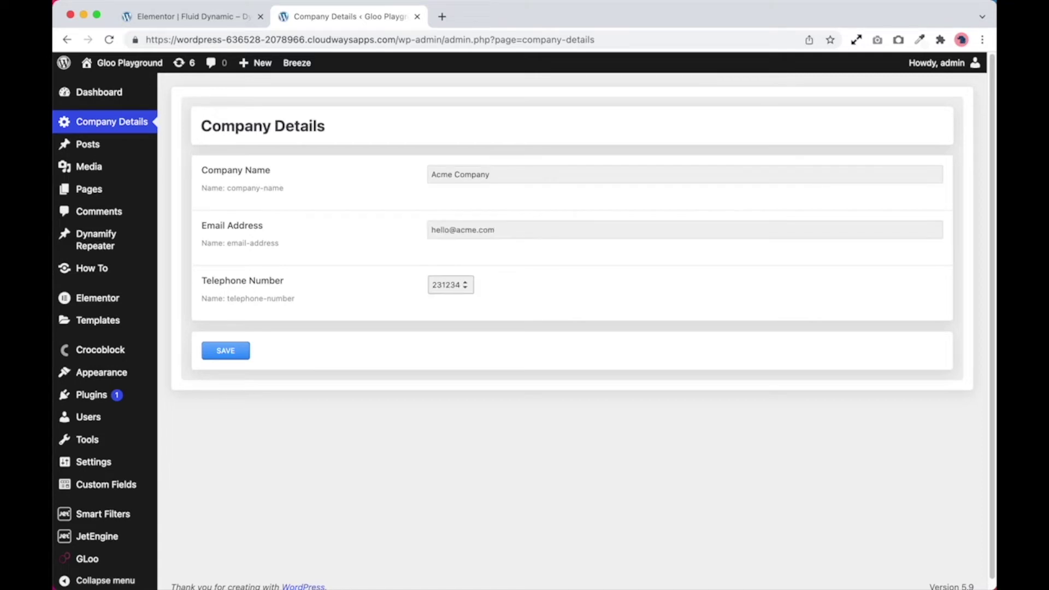
left_click(235, 356)
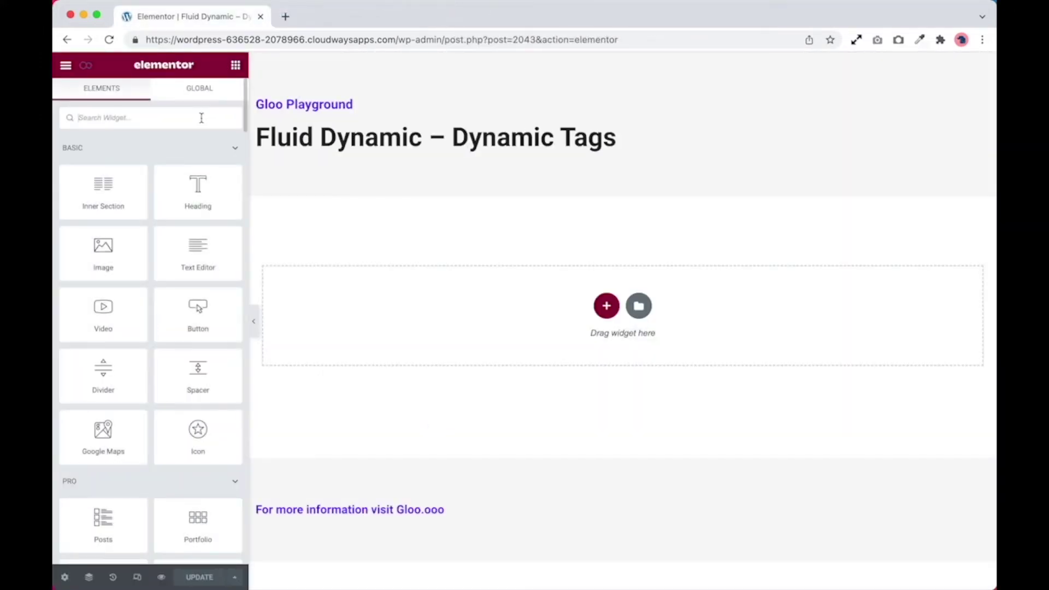
Step: Add a Form widget to the empty page section
type("form")
left_click_drag(201, 171, 363, 302)
scroll(173, 387, "down", 3)
Step: Set the form's email To field to the JetEngine Option tag 'Email Address'
left_click(144, 409)
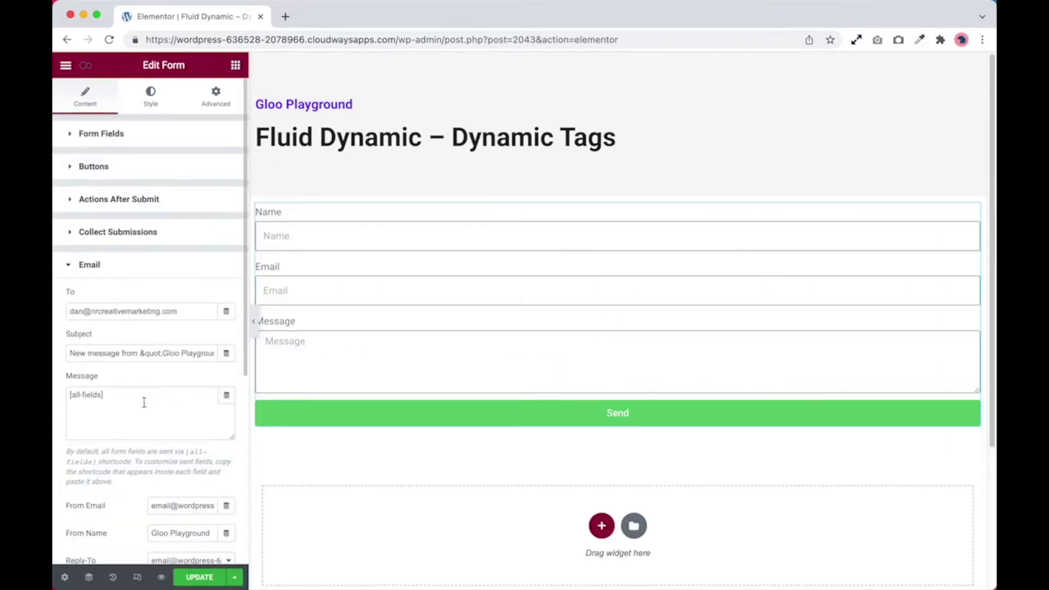
left_click(227, 312)
scroll(199, 376, "down", 1)
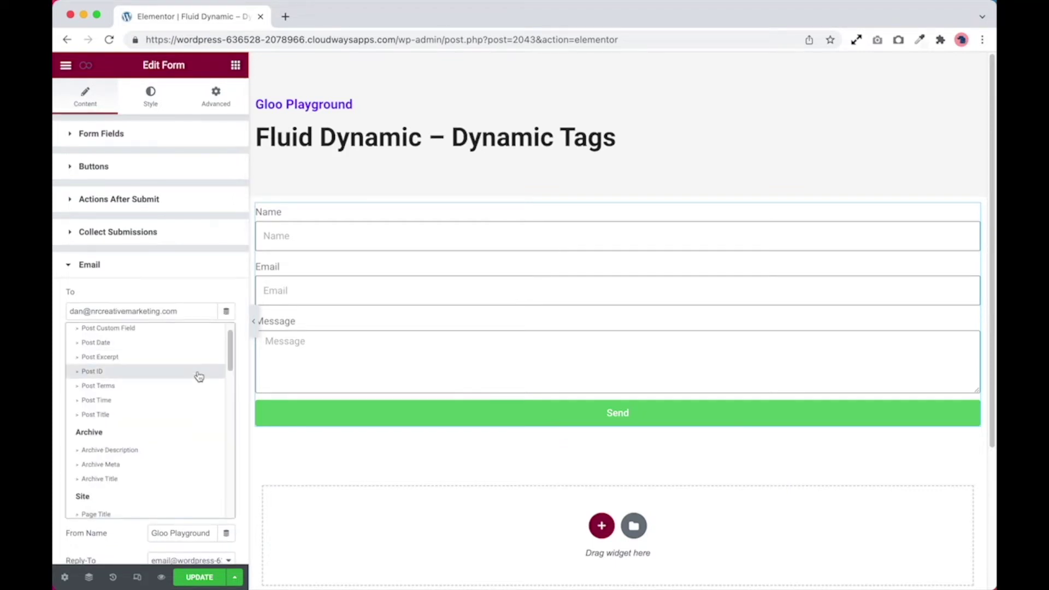
scroll(198, 376, "down", 5)
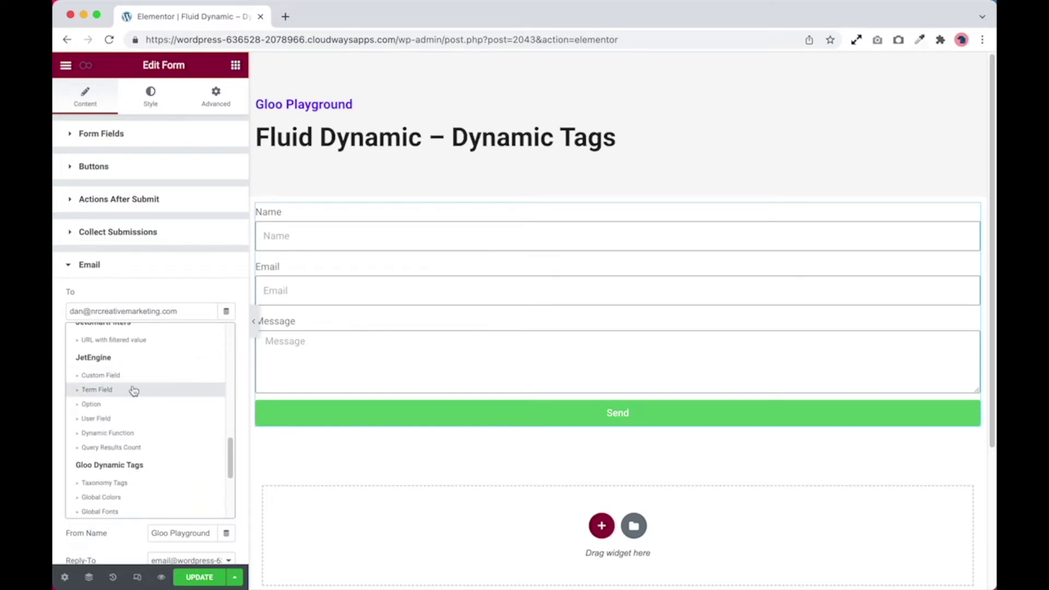
left_click(126, 404)
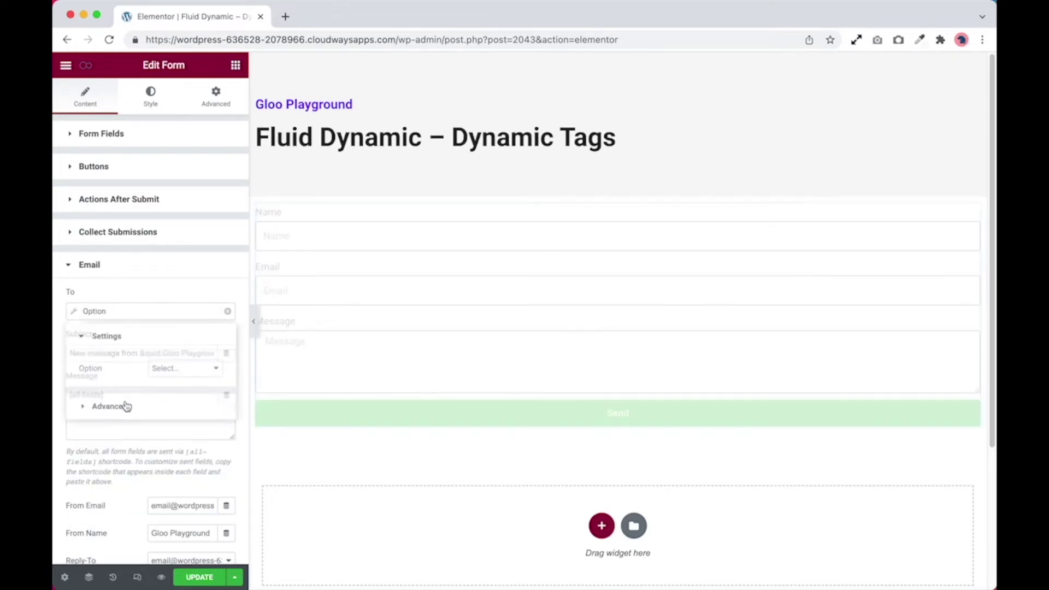
left_click(169, 368)
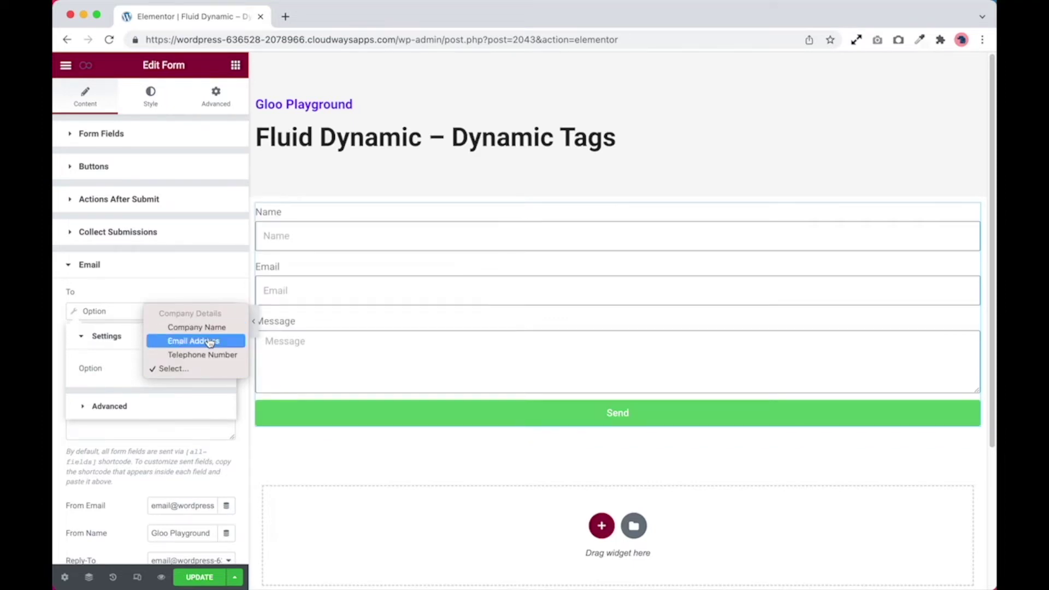
left_click(210, 341)
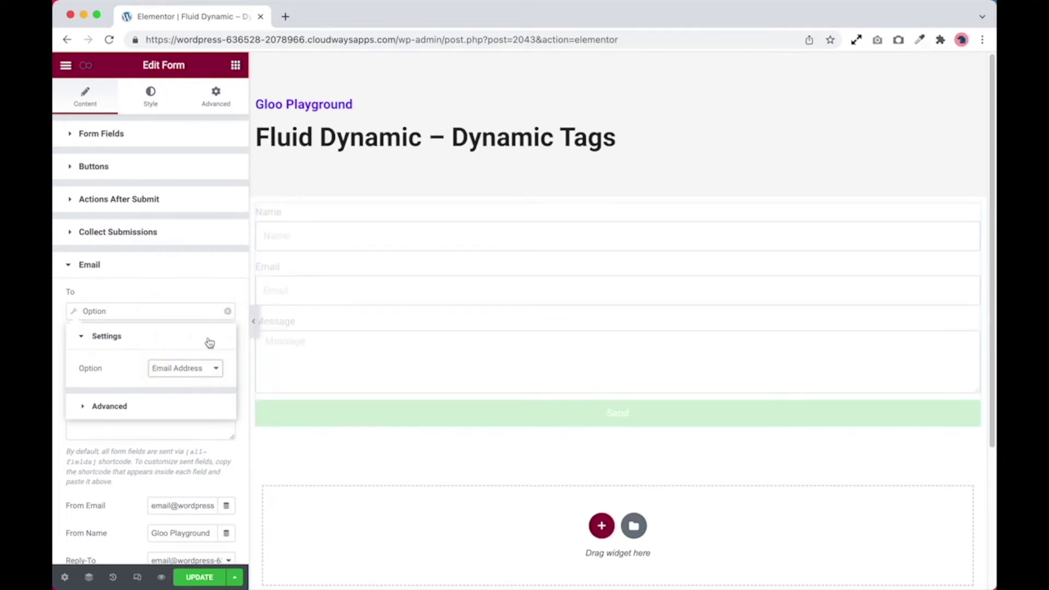
left_click(195, 289)
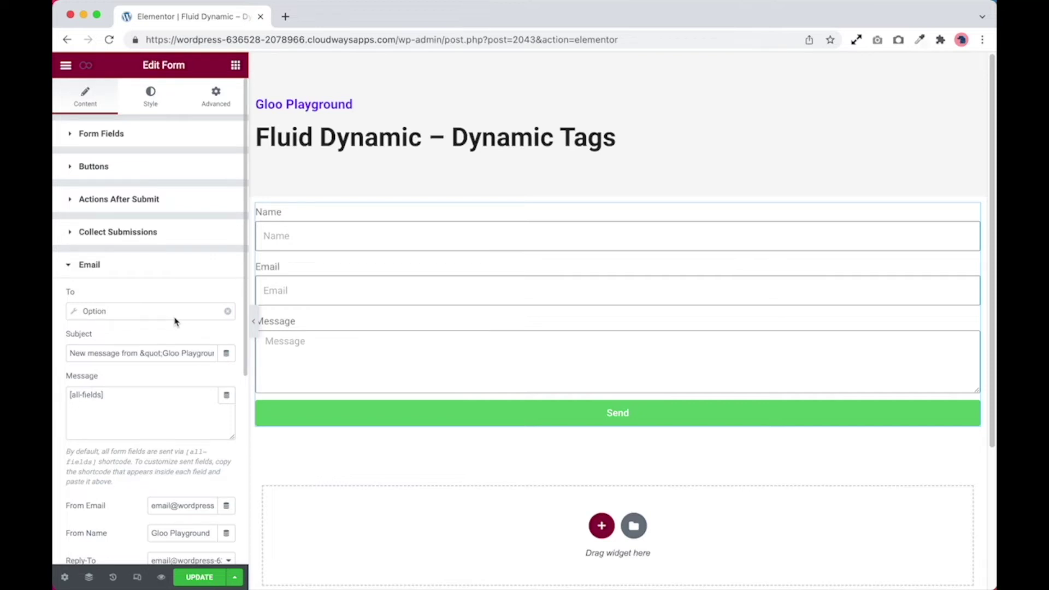
Step: Update the page to save the new contact form
left_click(199, 577)
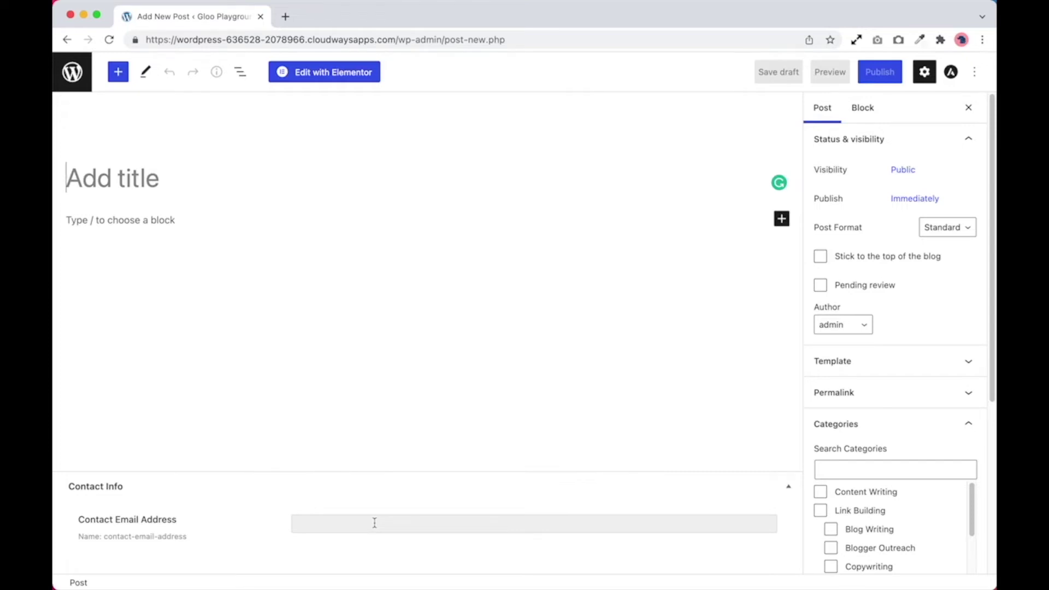
Step: Title the post 'Test post' and enter a contact e-mail in Contact Email Address
type("Test post")
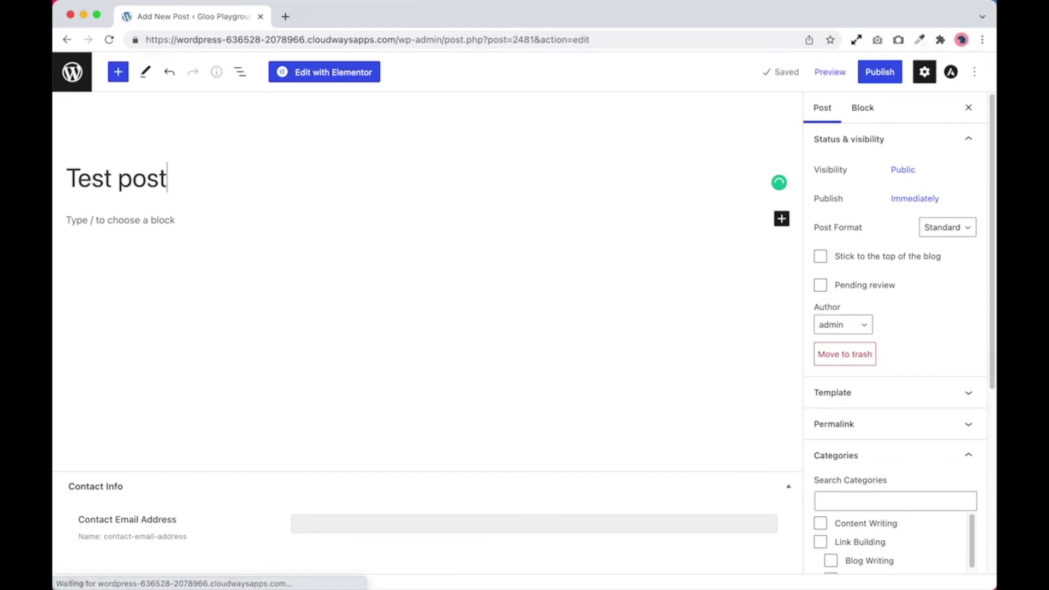
left_click(333, 528)
type("test@")
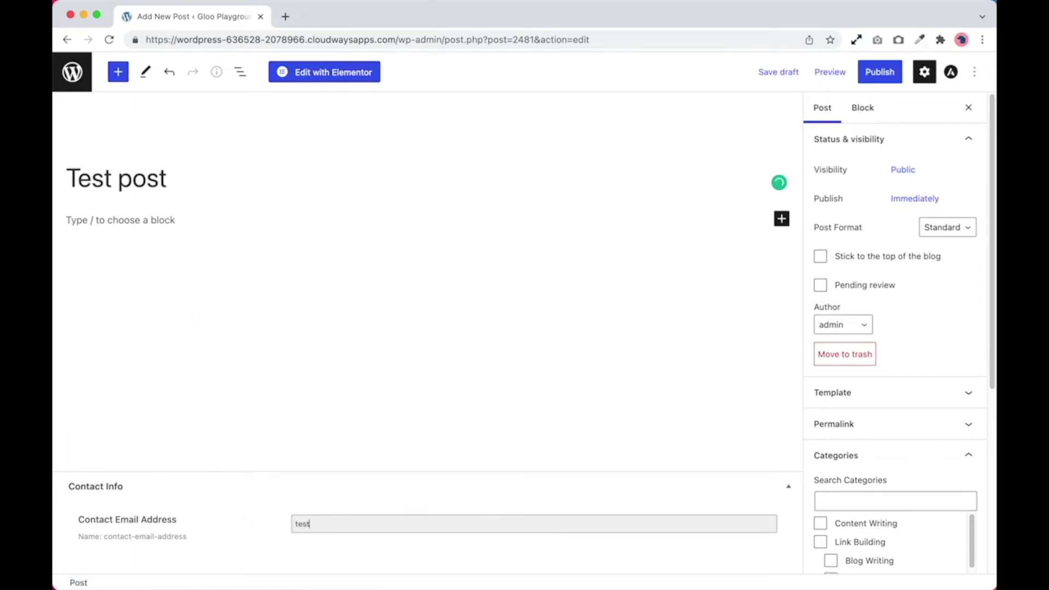
type("acme.com")
Step: Publish 'Test post', then open the single Post Template in Theme Builder for editing
left_click(876, 71)
left_click(853, 76)
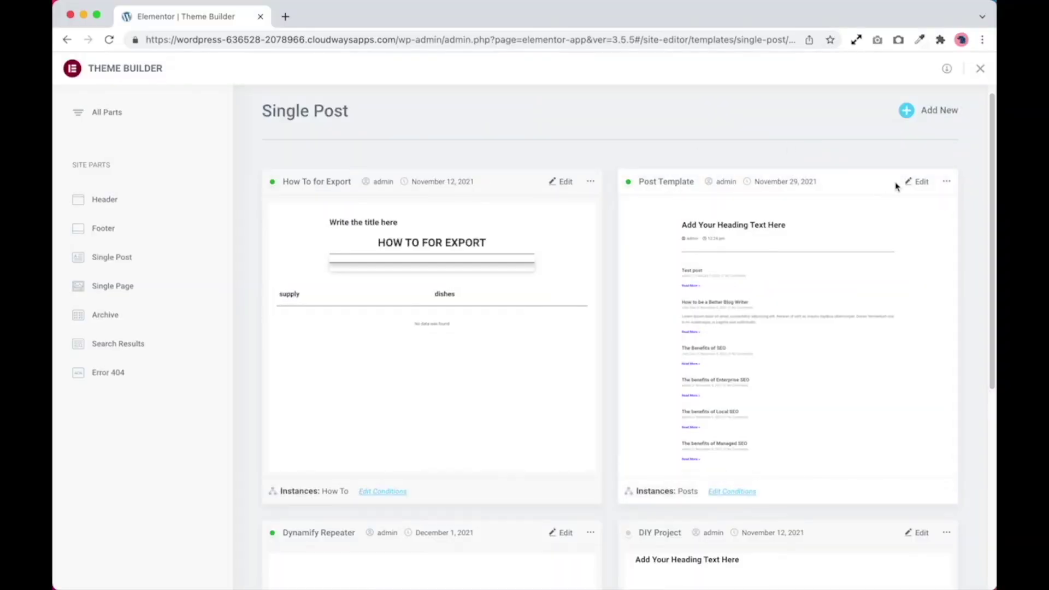
left_click(920, 185)
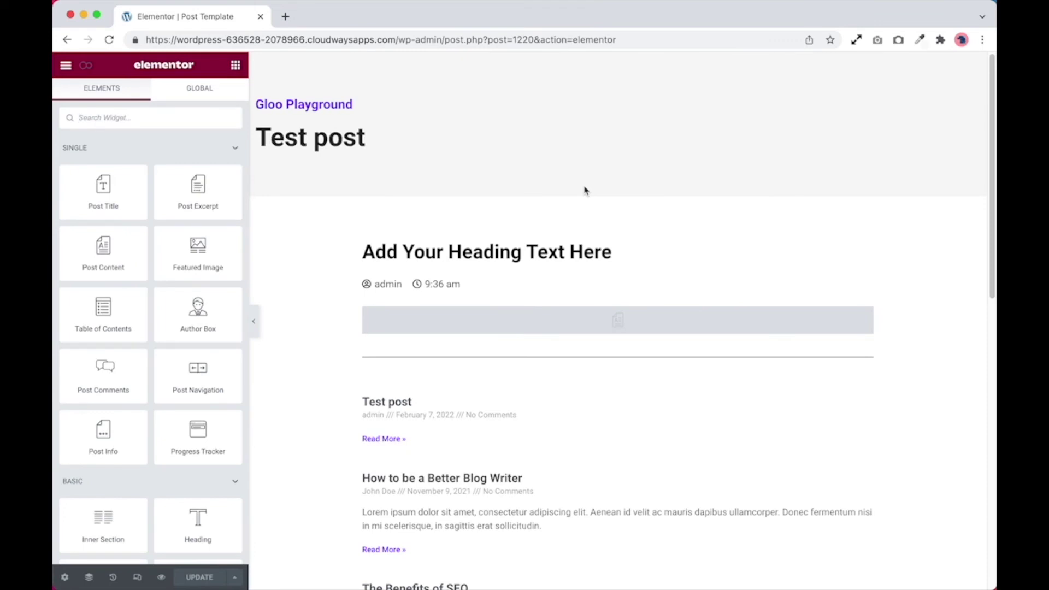
Step: Add a Form widget below the image placeholder in the Post Template
left_click(179, 112)
type("form")
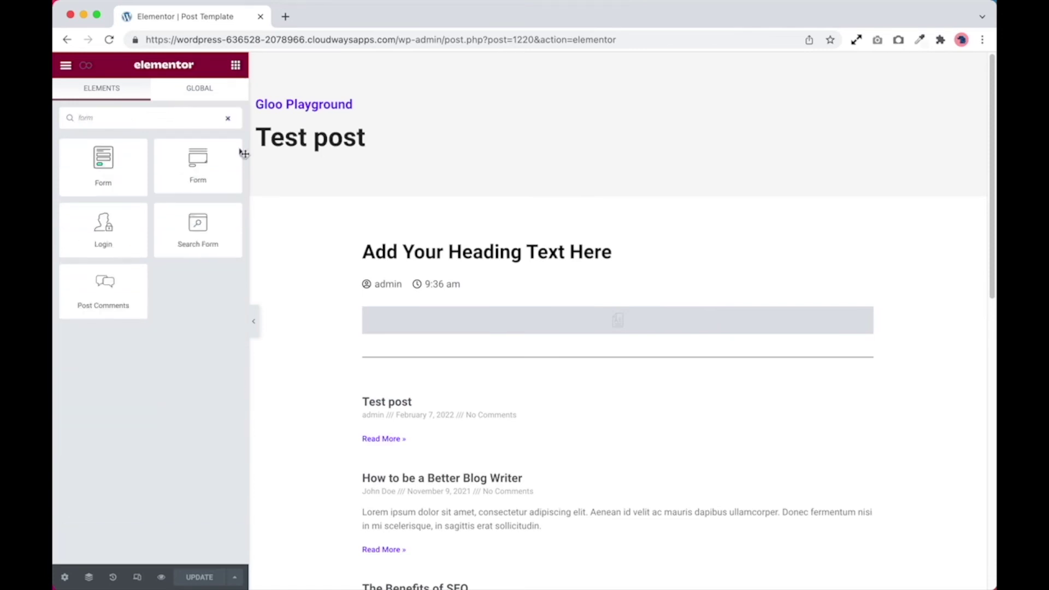
left_click_drag(202, 178, 447, 343)
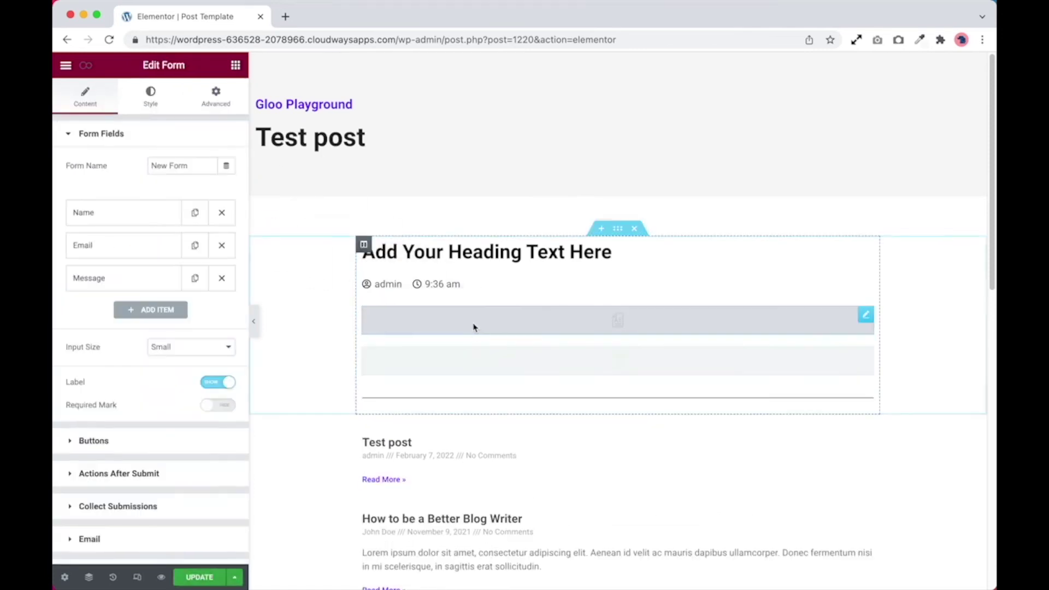
scroll(470, 365, "down", 1)
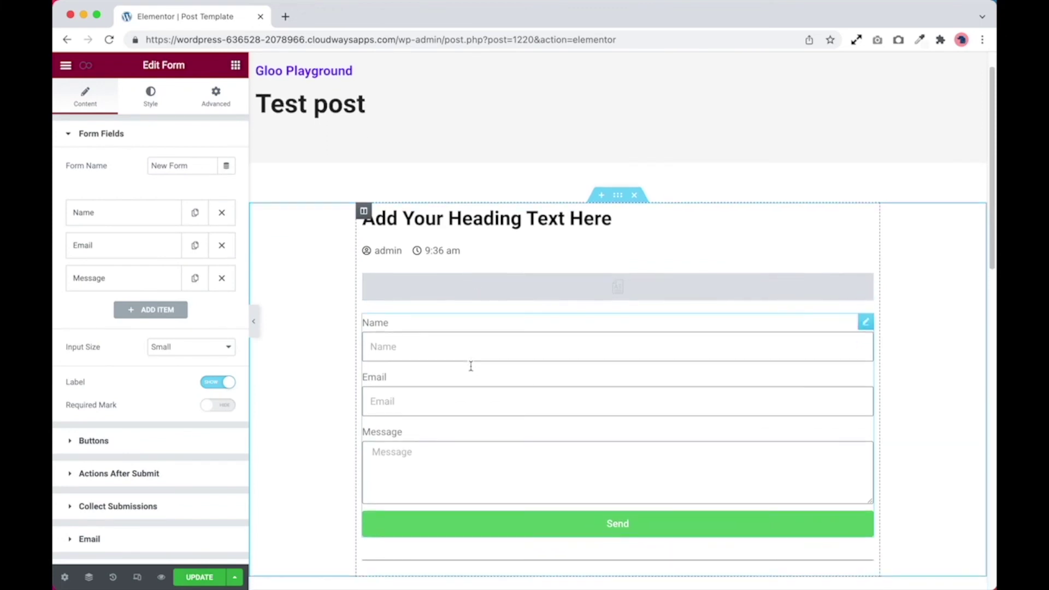
scroll(167, 469, "down", 3)
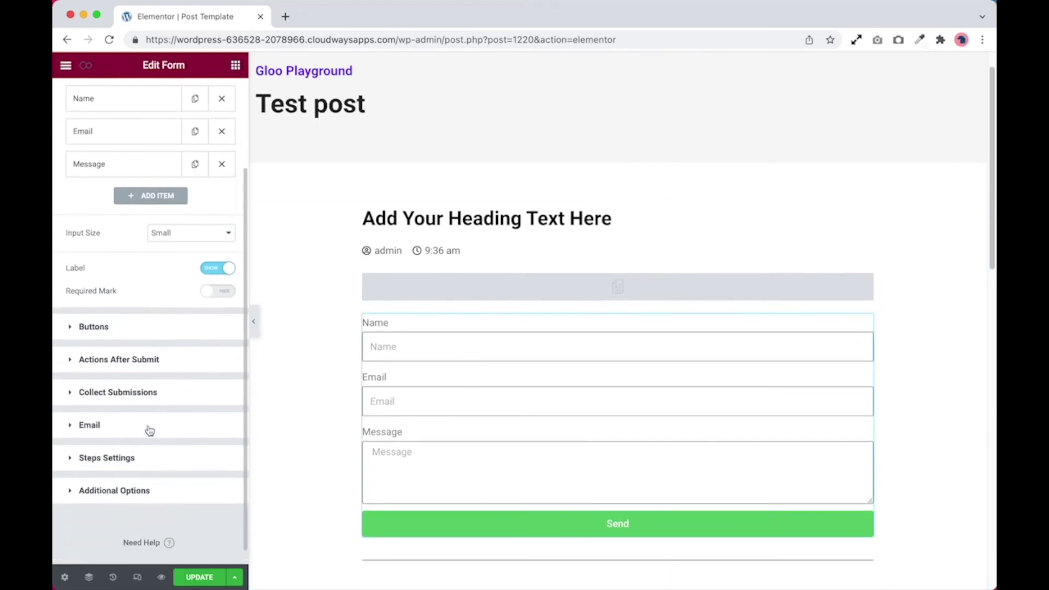
Step: List the dynamic tags for the form's email To field, down to JetEngine
left_click(149, 430)
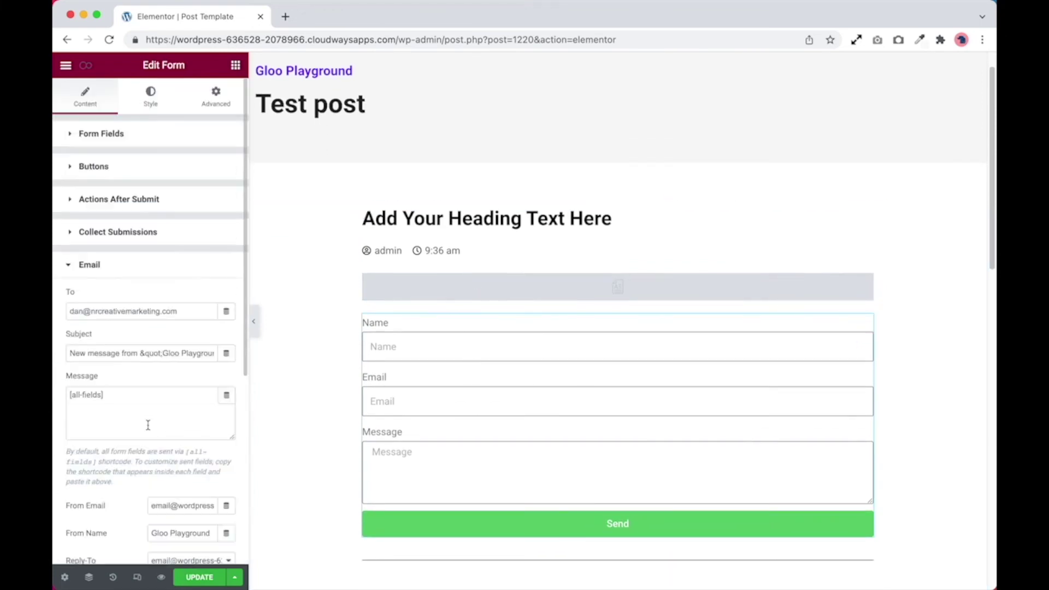
left_click(227, 314)
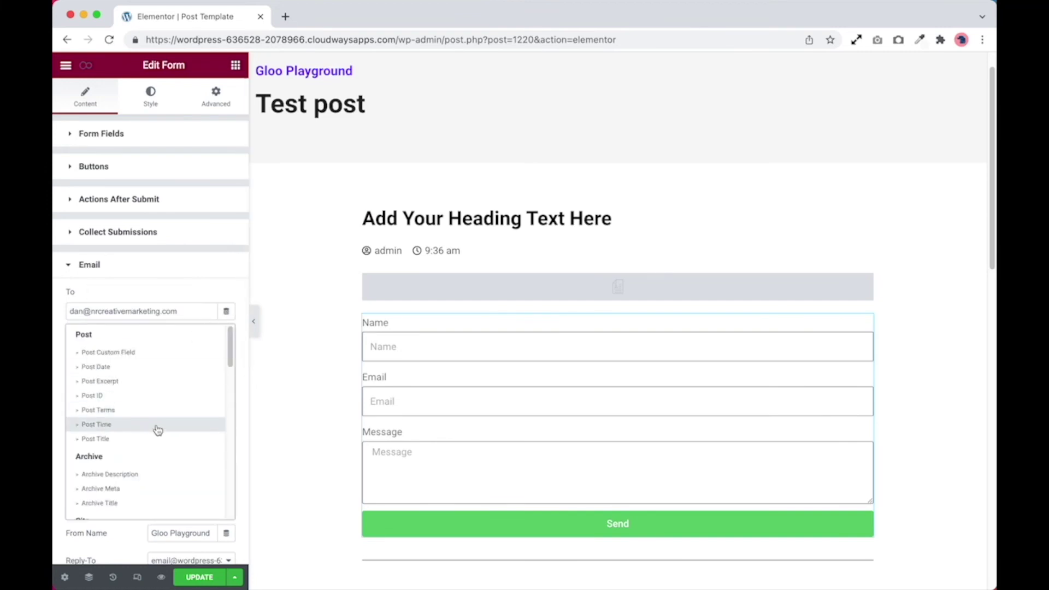
scroll(158, 429, "down", 2)
scroll(158, 430, "down", 5)
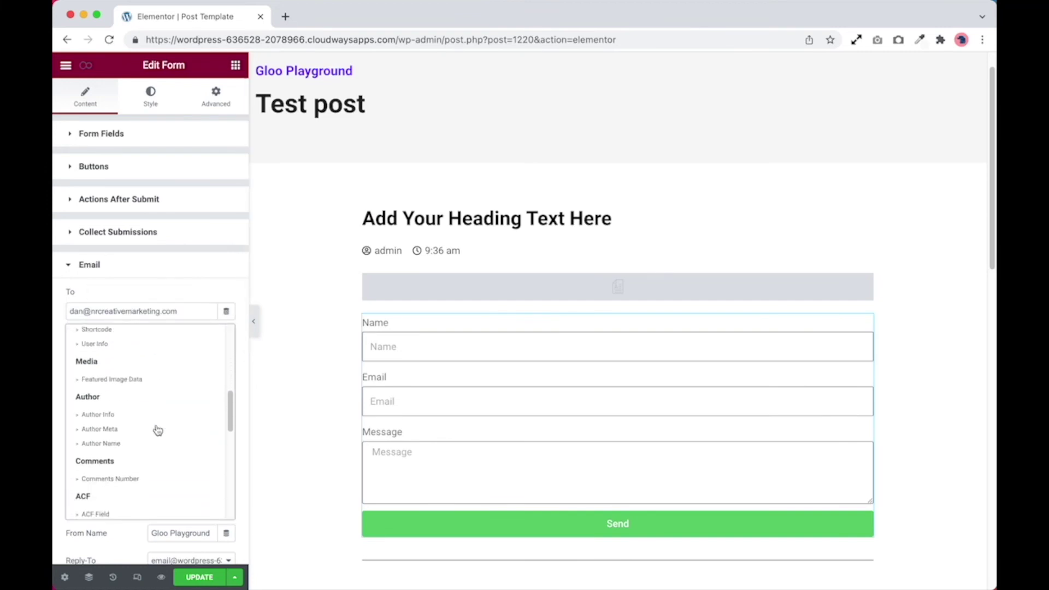
scroll(158, 428, "down", 3)
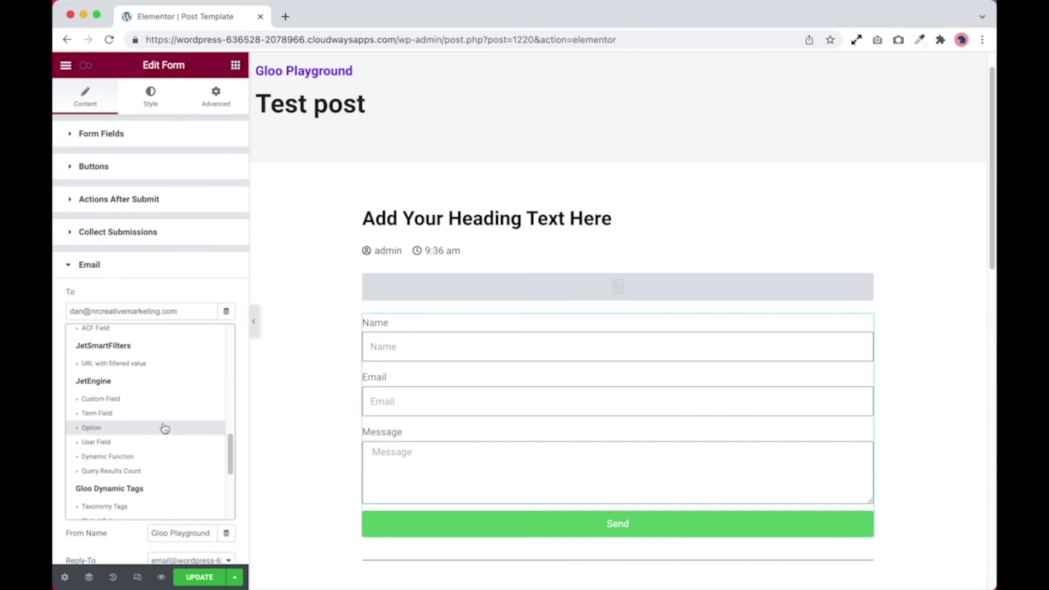
Step: Set the To recipient to JetEngine Custom Field 'Contact Email Address' and update the template
left_click(142, 404)
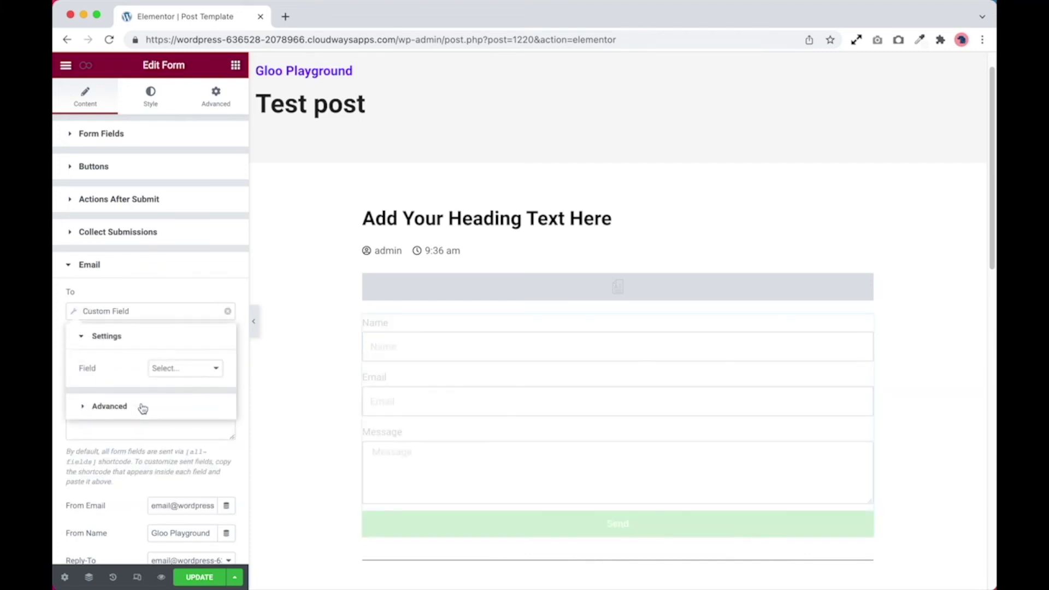
left_click(193, 372)
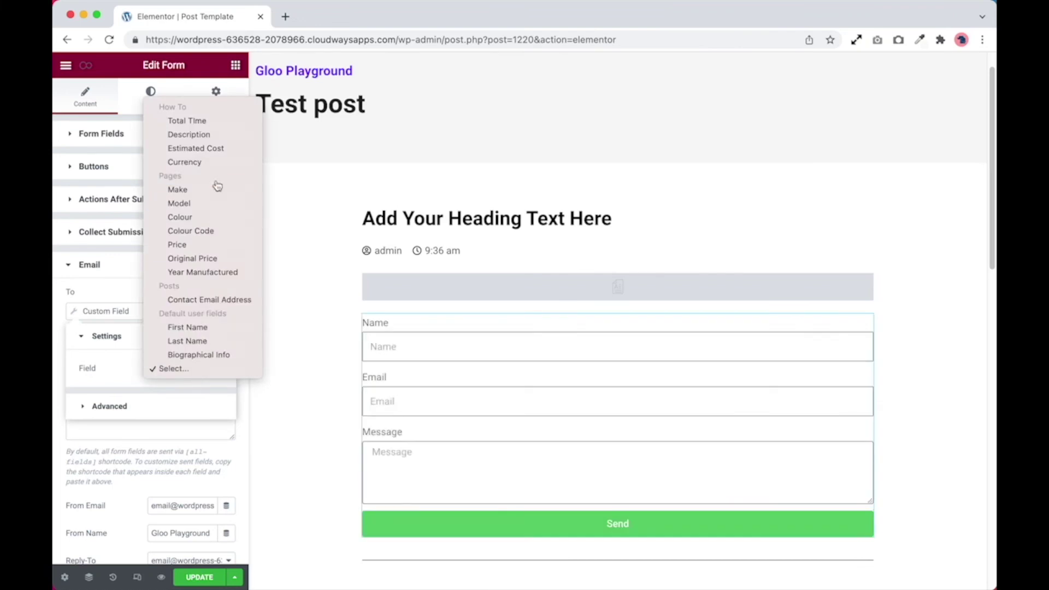
left_click(206, 301)
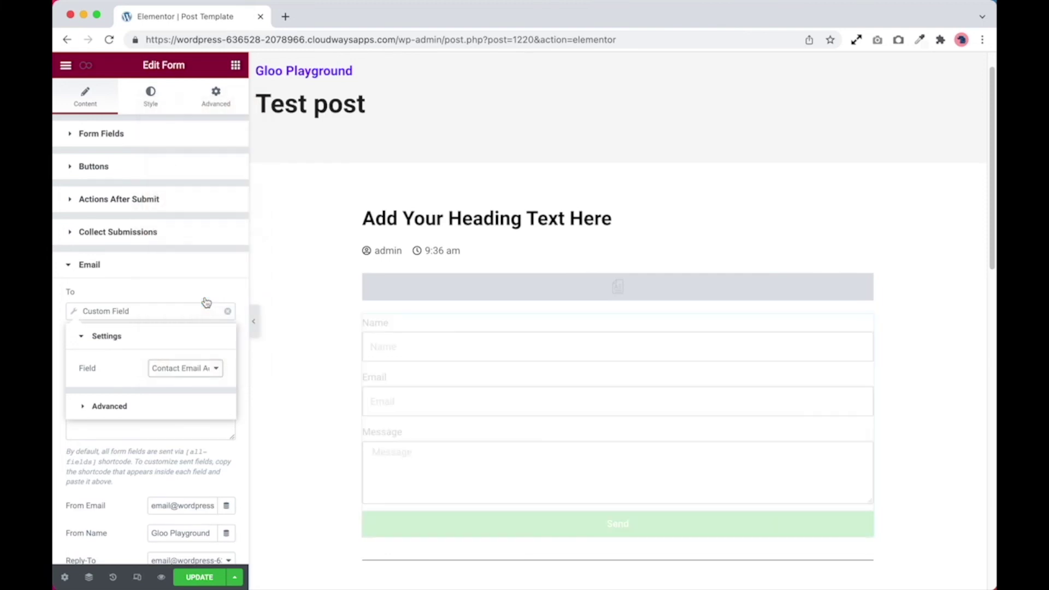
left_click(204, 576)
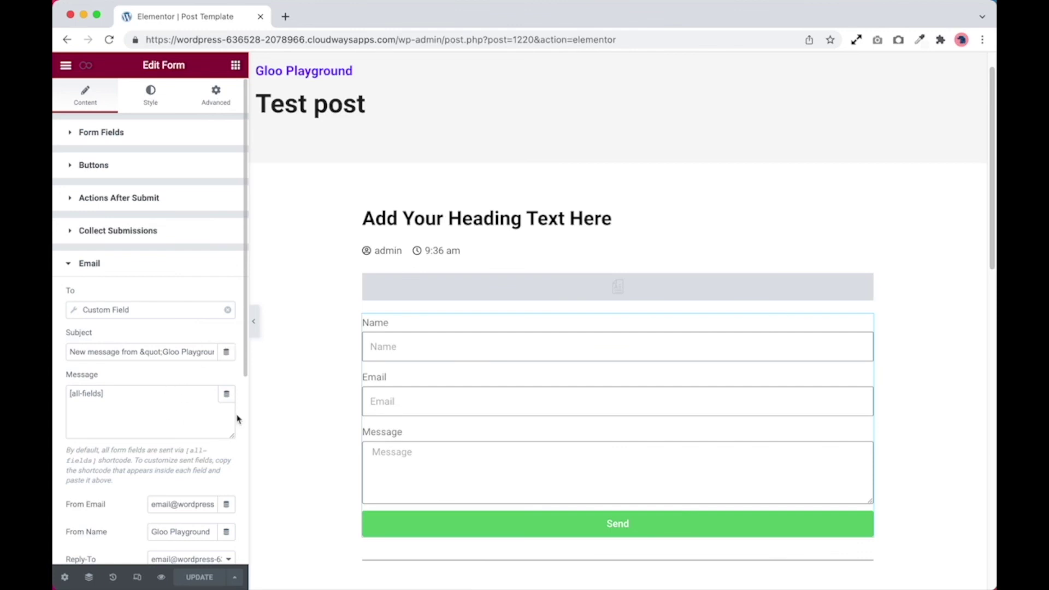
scroll(216, 410, "down", 3)
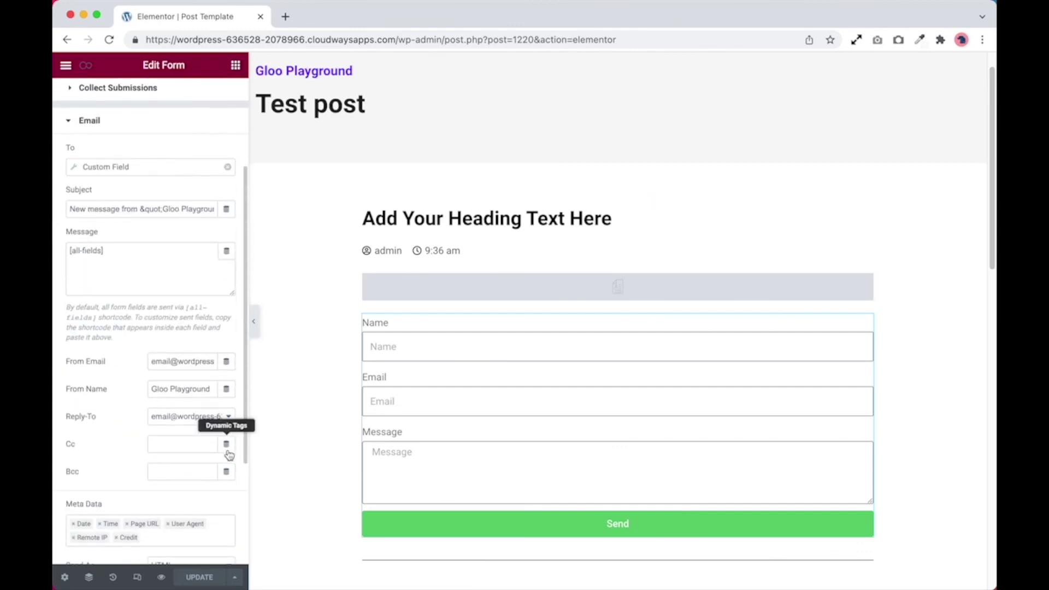